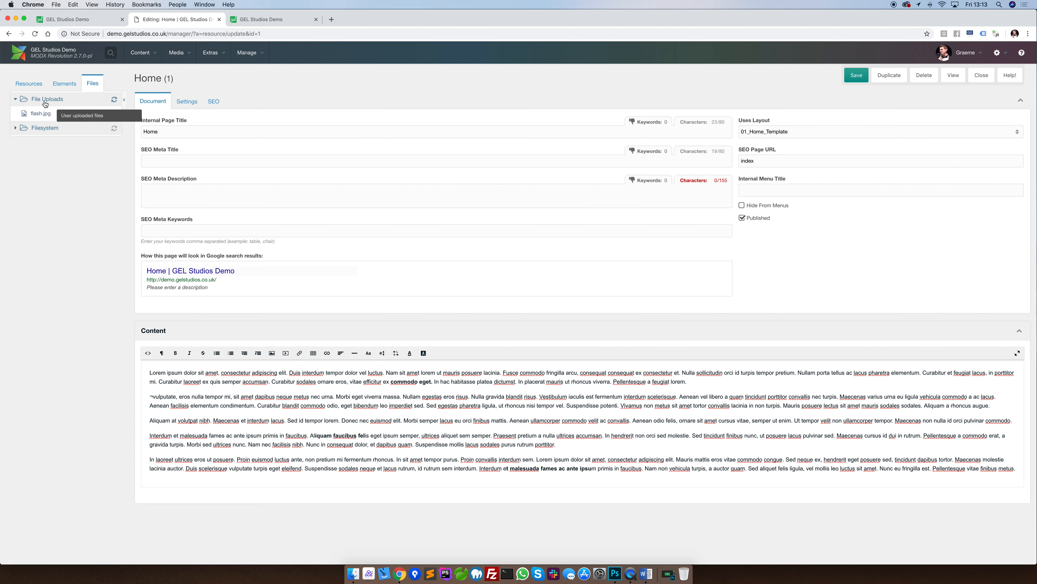
# - Upload batman.jpeg and superman.jpg from the Images folder to the root of File Uploads
pyautogui.rightClick(45, 100)
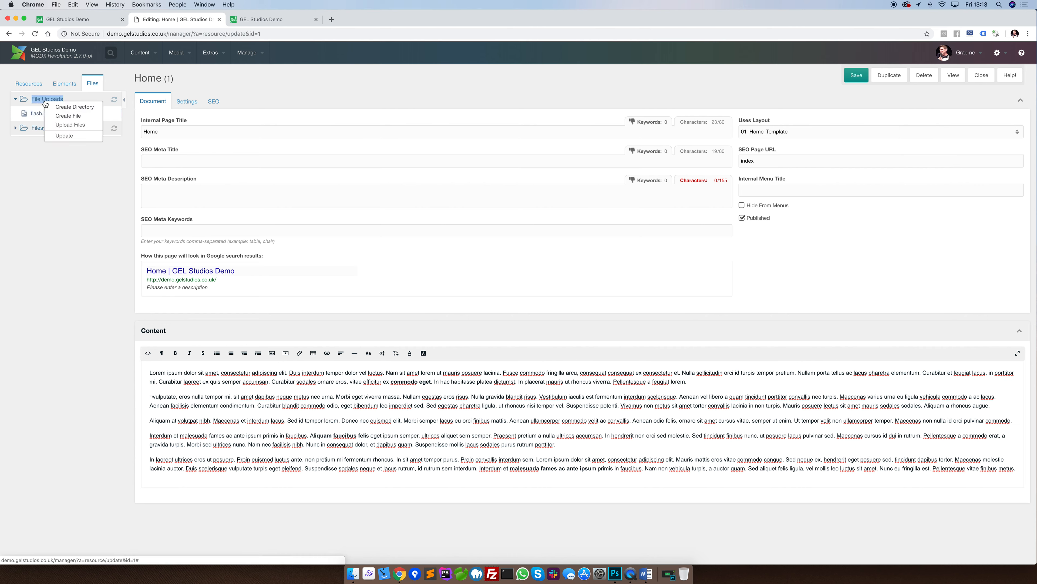
pyautogui.click(69, 125)
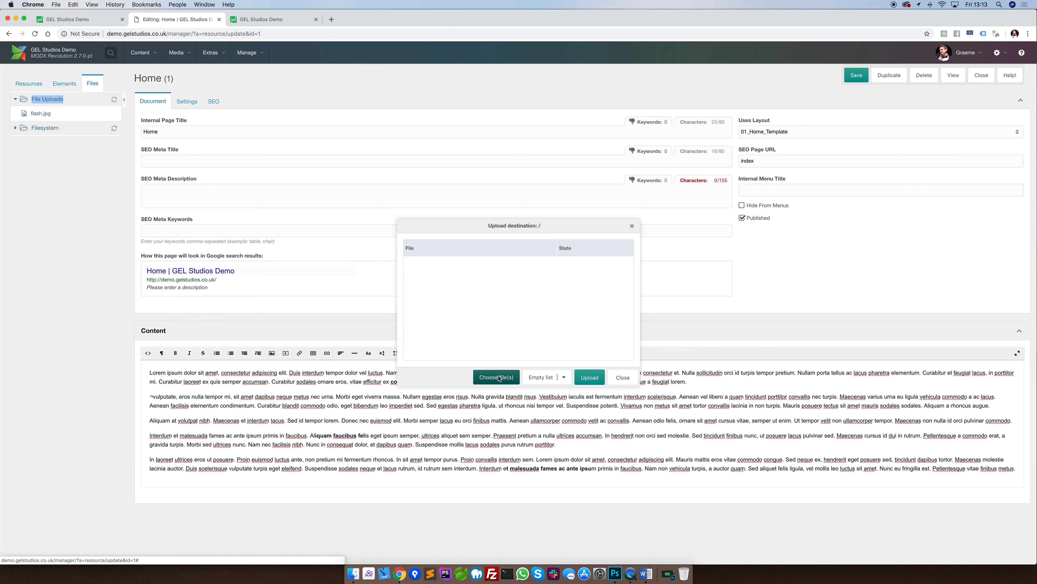
pyautogui.click(497, 377)
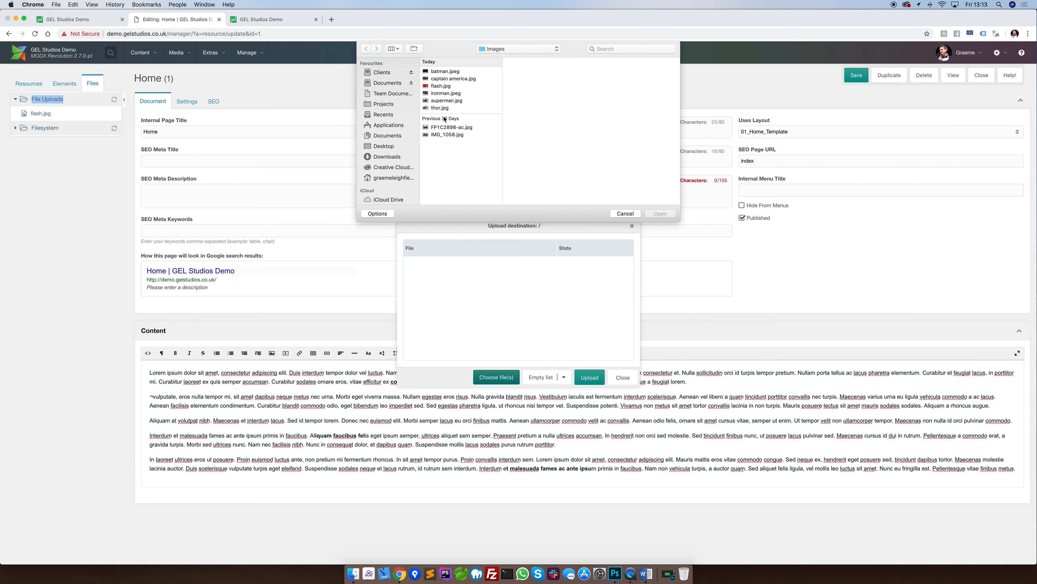
pyautogui.click(441, 72)
pyautogui.keyDown('super'); pyautogui.click(439, 101); pyautogui.keyUp('super')
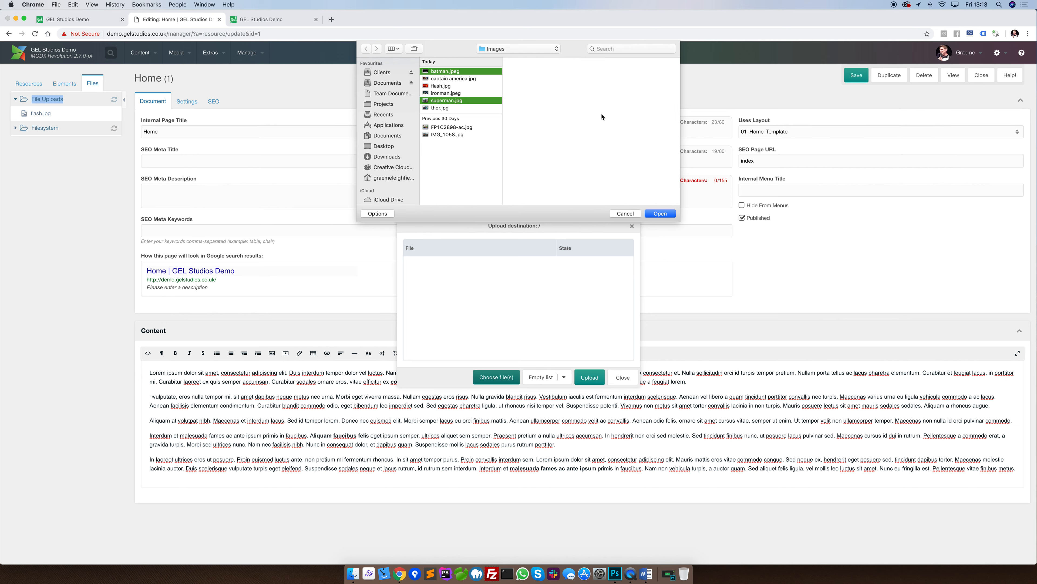
pyautogui.click(656, 212)
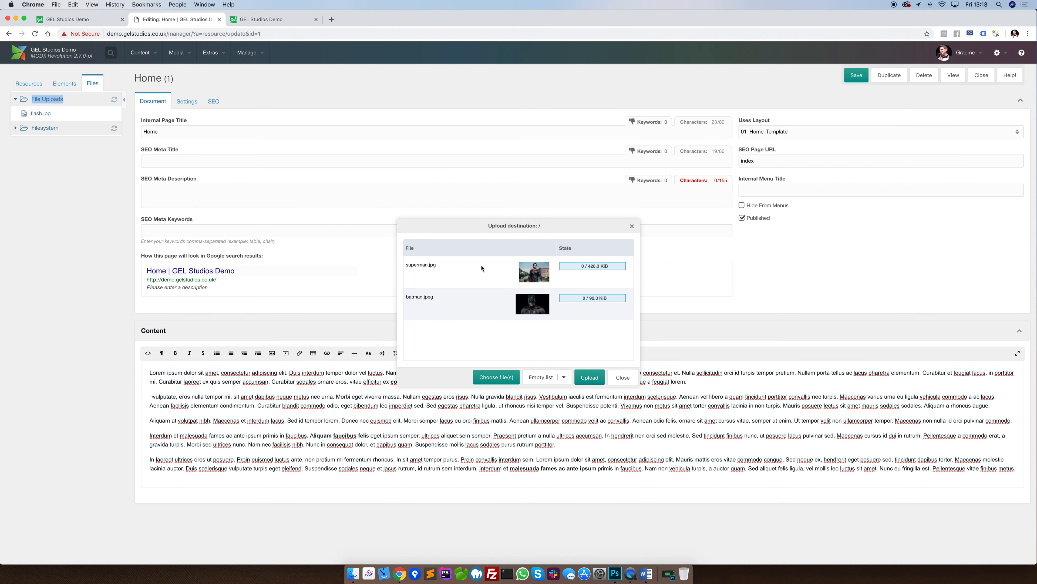
pyautogui.click(589, 378)
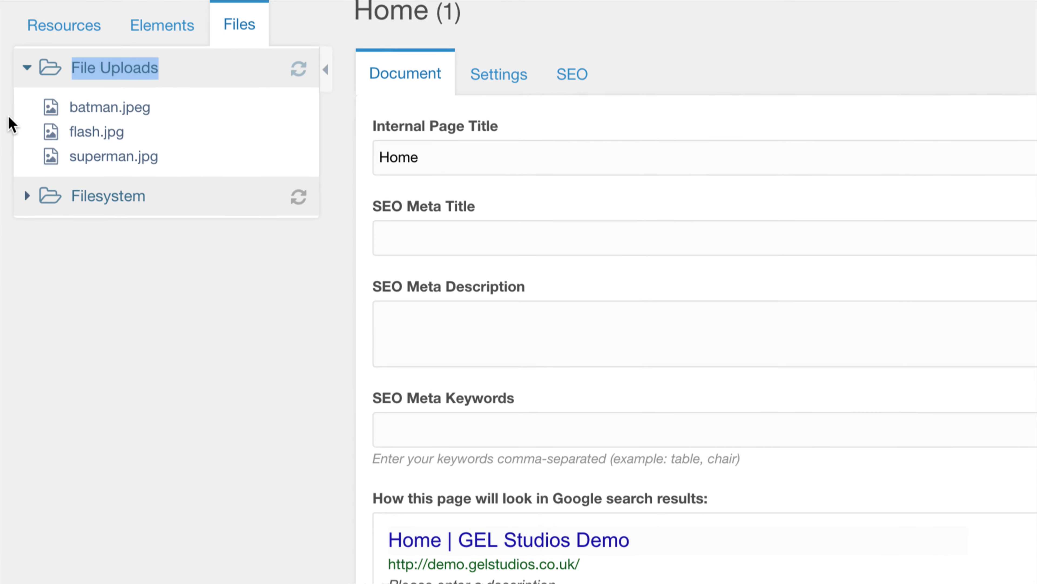
pyautogui.moveTo(94, 114)
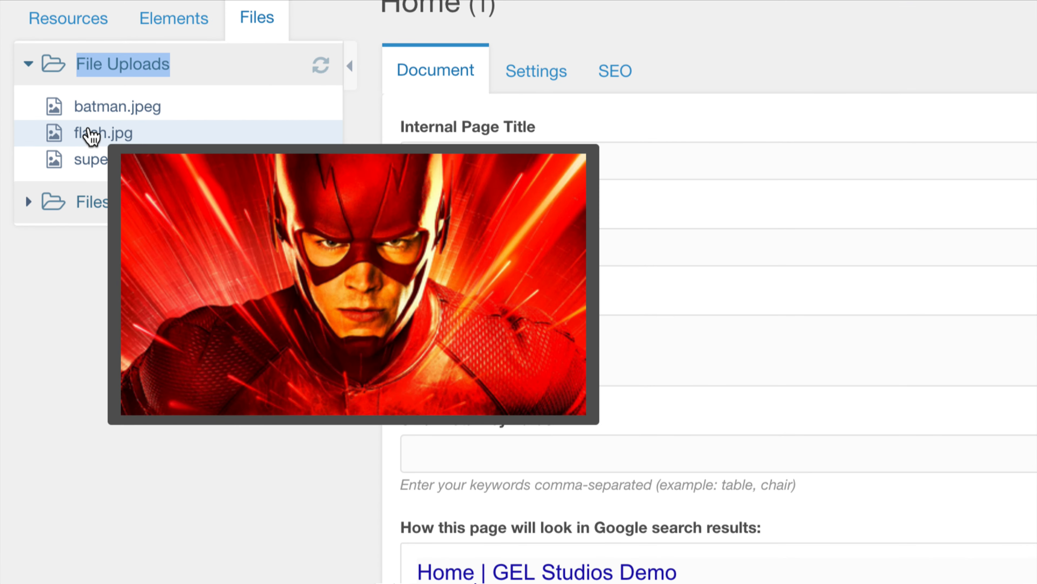
pyautogui.moveTo(89, 161)
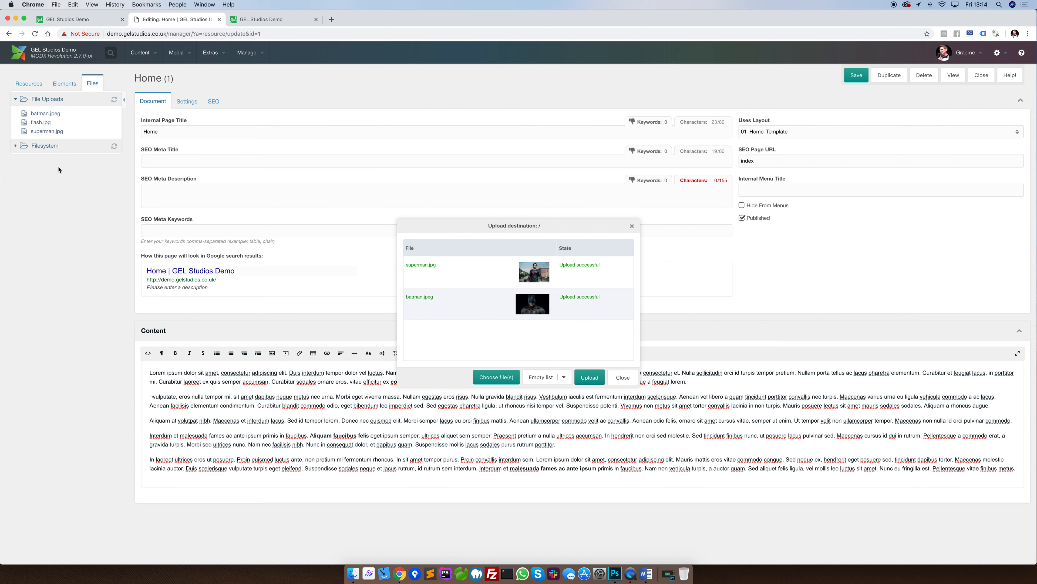
# - Create a directory named "dc" at the root of File Uploads
pyautogui.rightClick(51, 102)
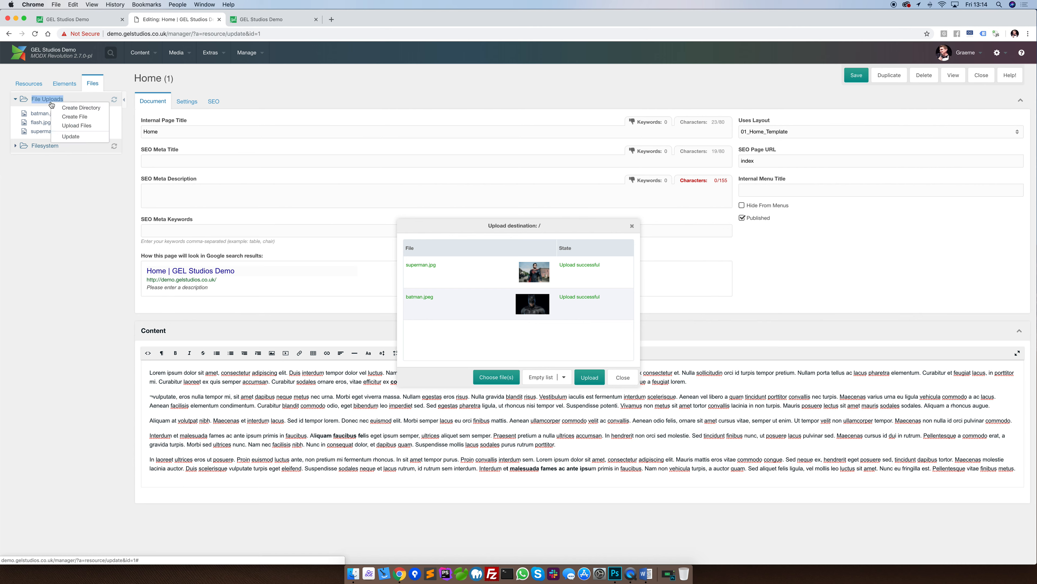
pyautogui.click(77, 108)
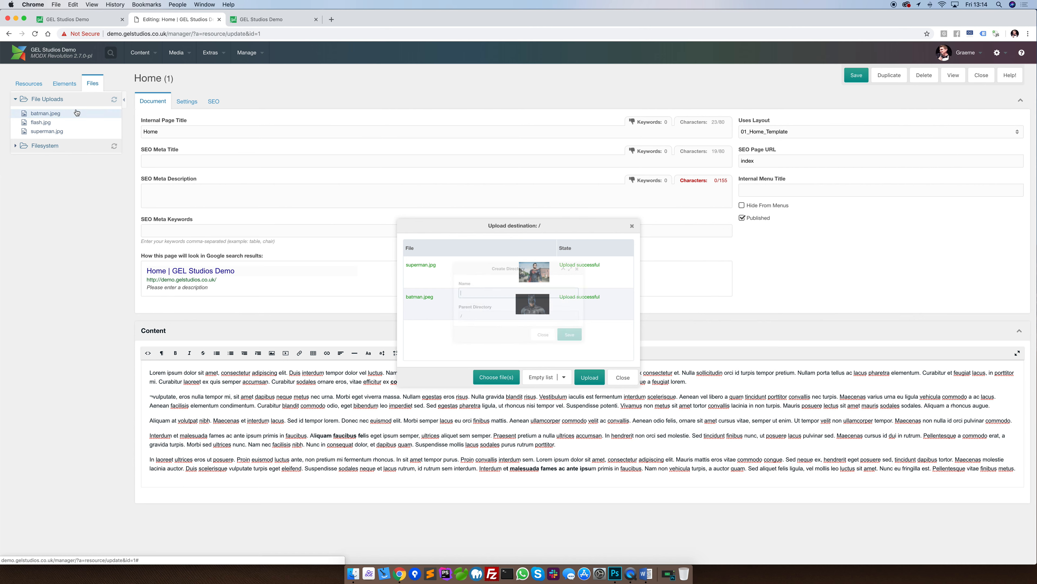
pyautogui.write('dc')
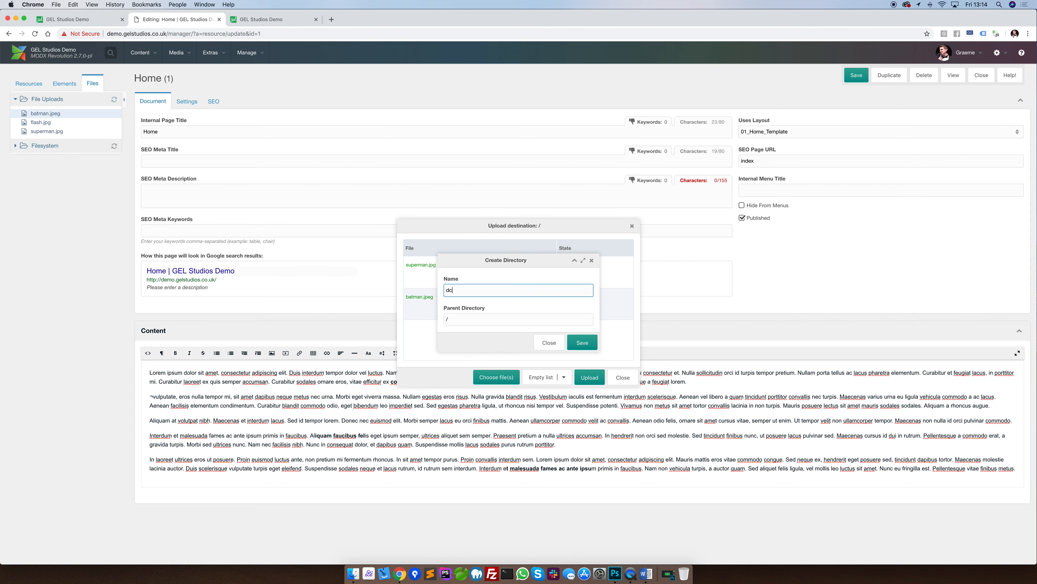
pyautogui.click(591, 343)
# - Move batman.jpeg, flash.jpg and superman.jpg into the dc directory and close the upload window
pyautogui.moveTo(52, 131)
pyautogui.moveTo(45, 122)
pyautogui.mouseDown()
pyautogui.moveTo(34, 114)
pyautogui.moveTo(44, 141)
pyautogui.moveTo(33, 113)
pyautogui.mouseUp()
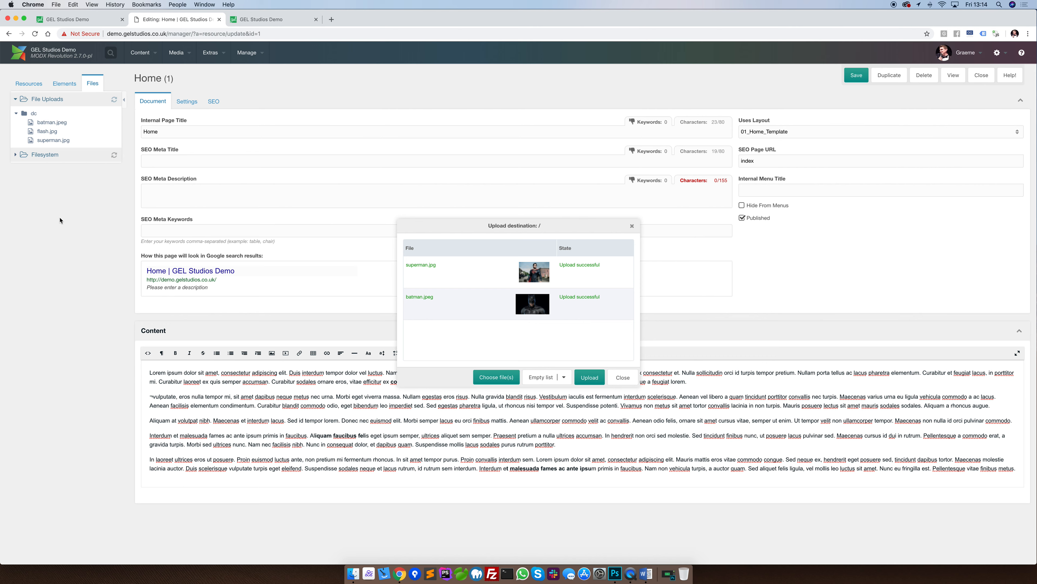
pyautogui.click(623, 377)
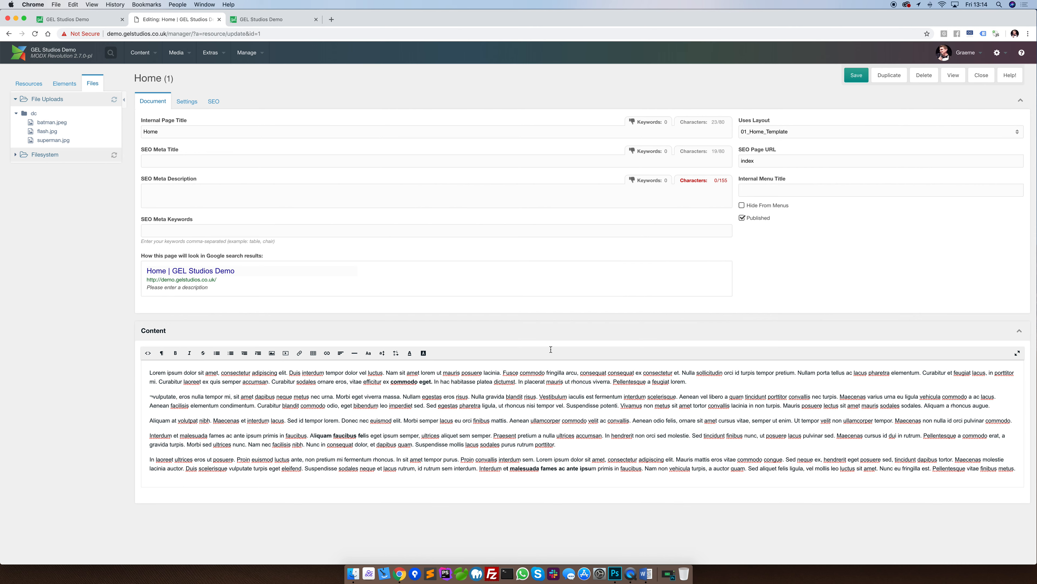
# - Create a second directory named "marvel" at the root of File Uploads
pyautogui.rightClick(51, 101)
pyautogui.click(83, 107)
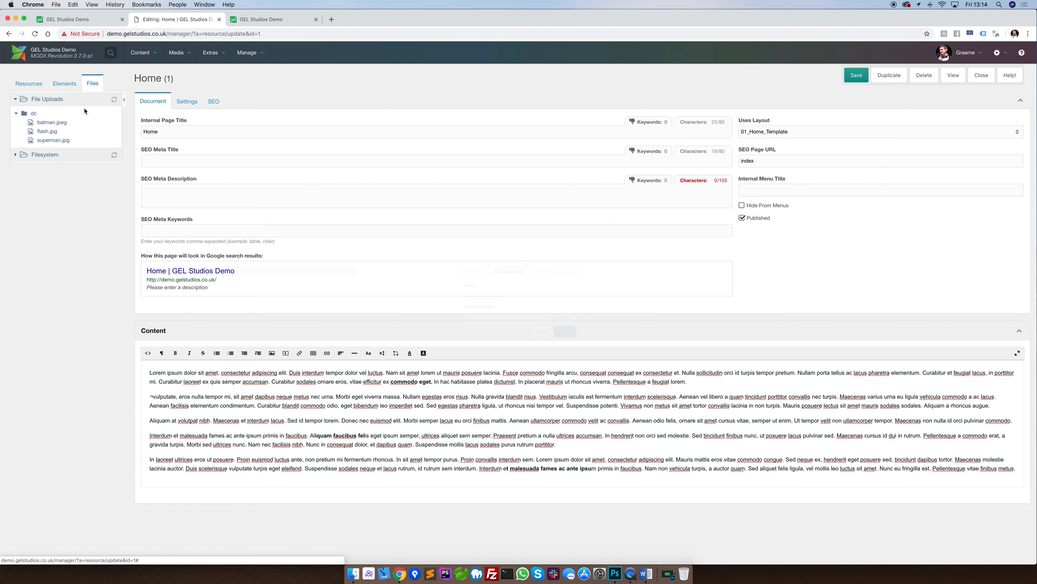
pyautogui.write('marvel')
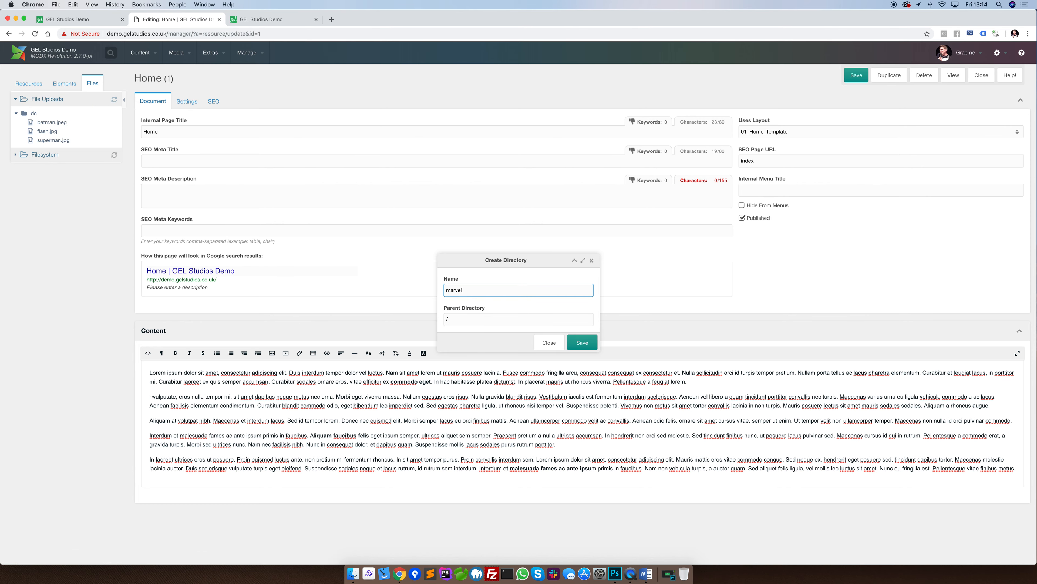
pyautogui.press('Return')
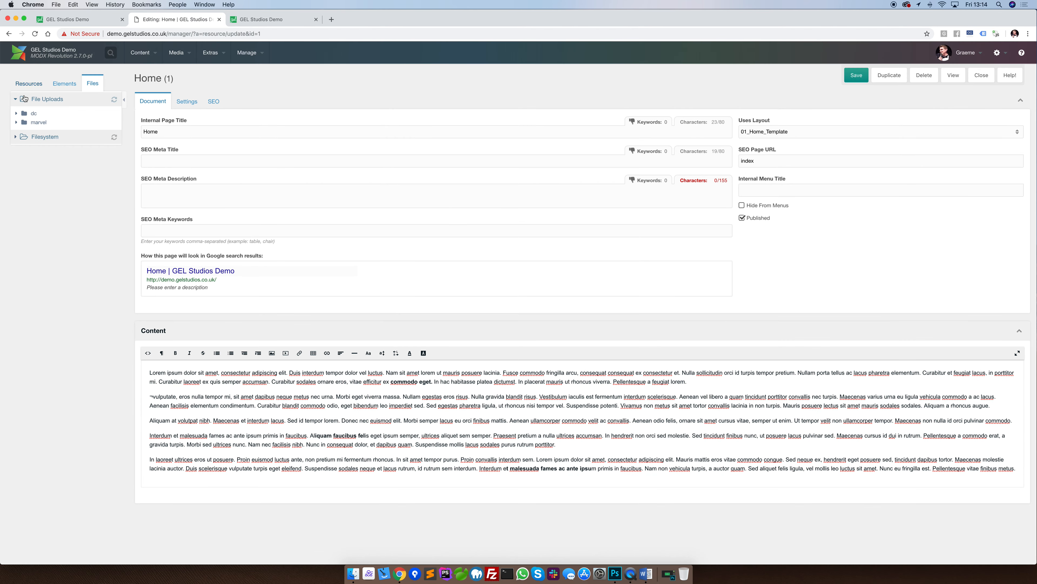
# - Upload thor.jpg, ironman.jpeg and captain america.jpg into the marvel directory and close the upload window
pyautogui.rightClick(38, 125)
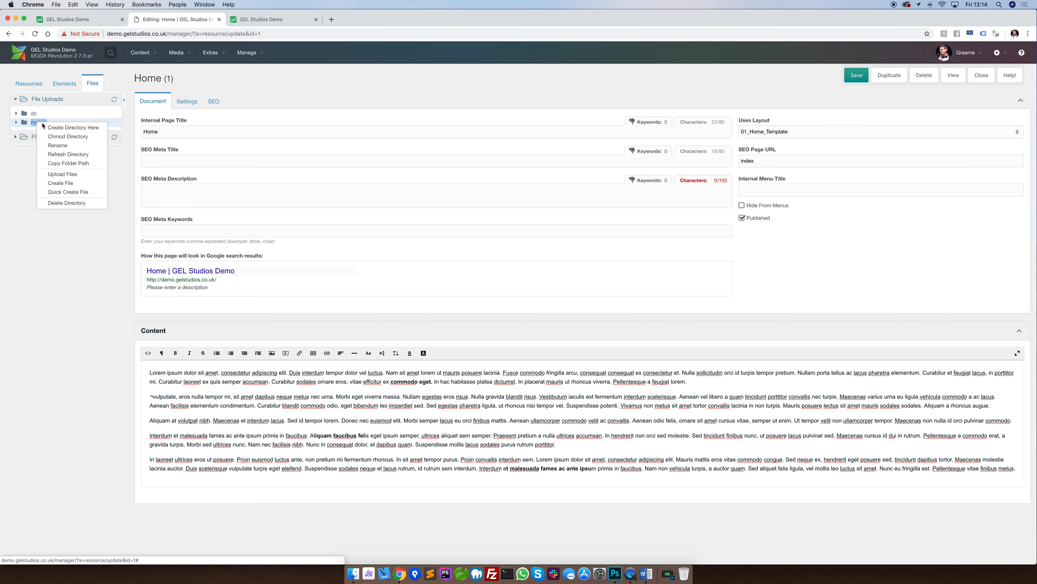
pyautogui.click(61, 174)
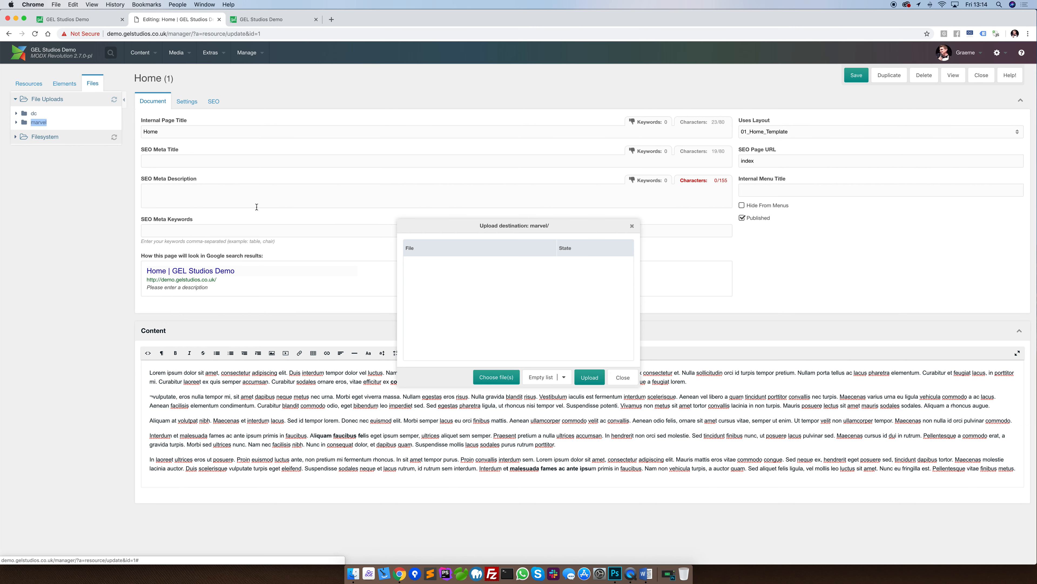
pyautogui.click(482, 377)
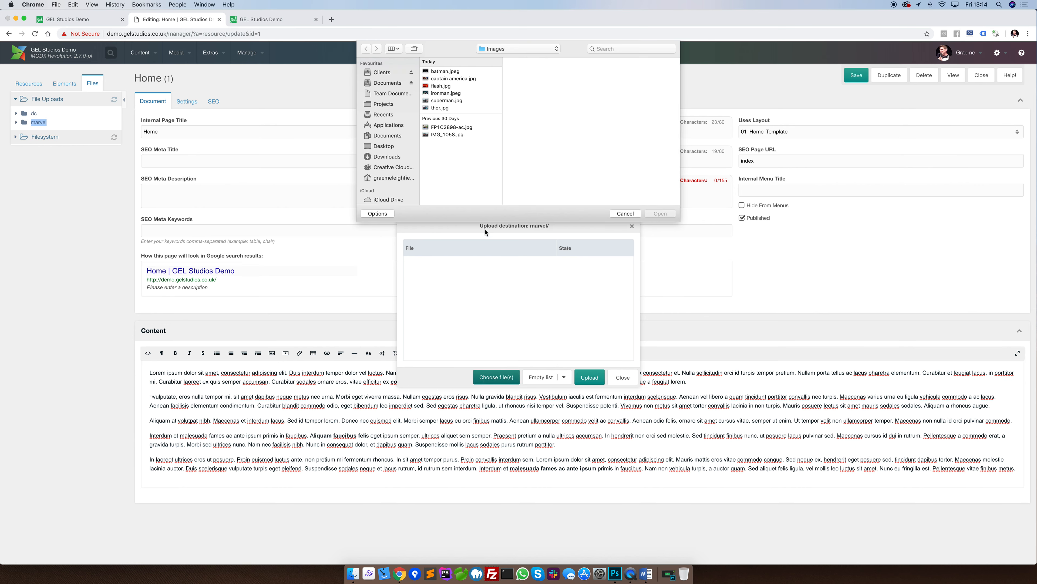
pyautogui.click(441, 109)
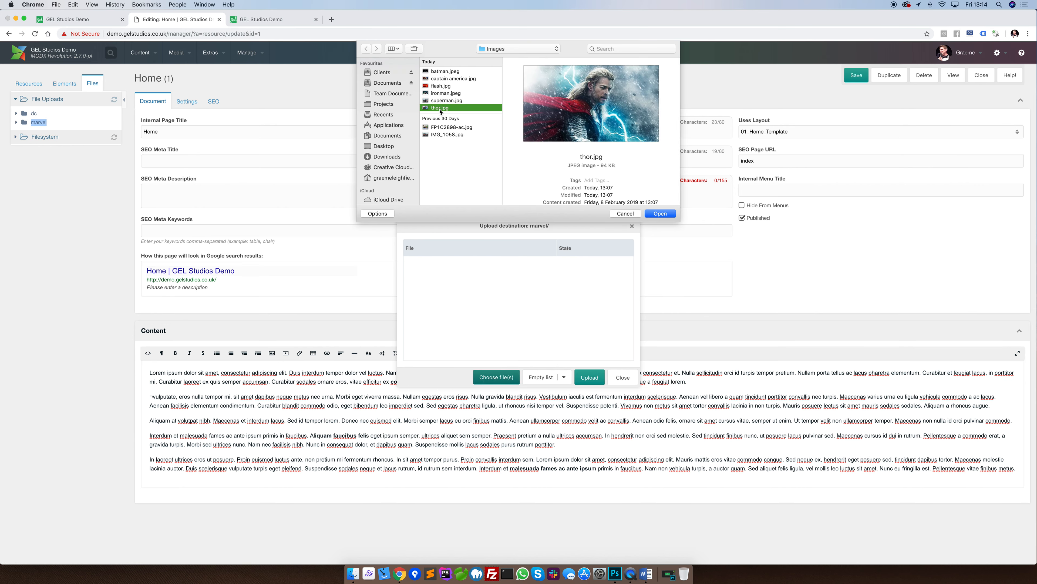
pyautogui.keyDown('super'); pyautogui.click(445, 93); pyautogui.keyUp('super')
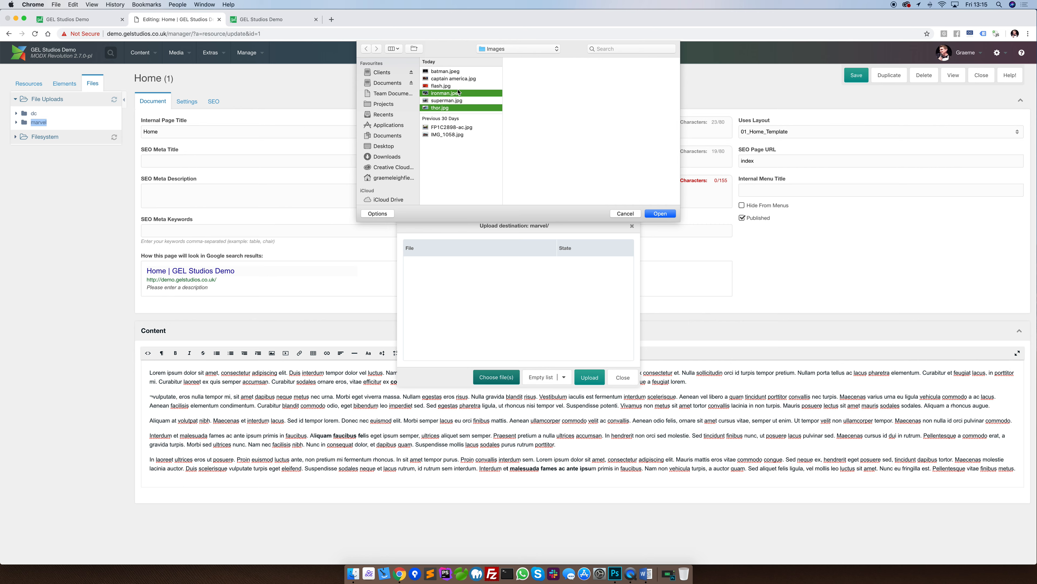
pyautogui.keyDown('super'); pyautogui.click(454, 78); pyautogui.keyUp('super')
pyautogui.click(660, 213)
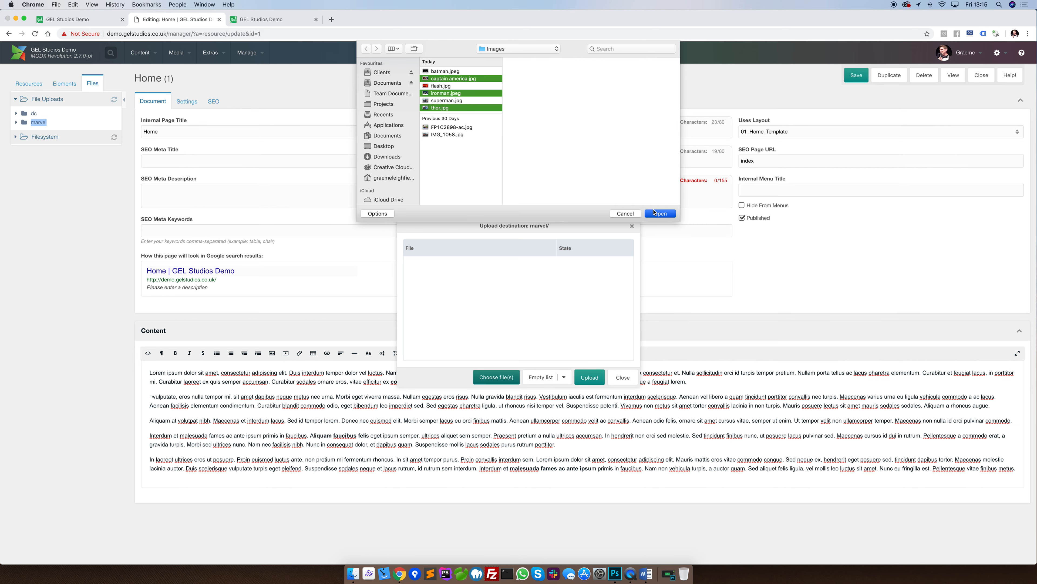
pyautogui.click(594, 378)
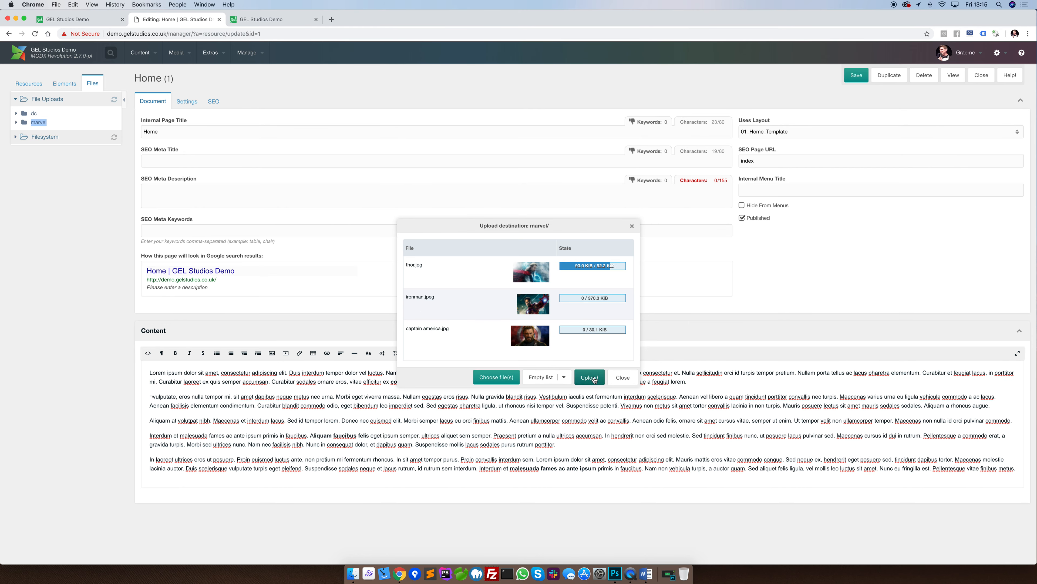
pyautogui.click(618, 378)
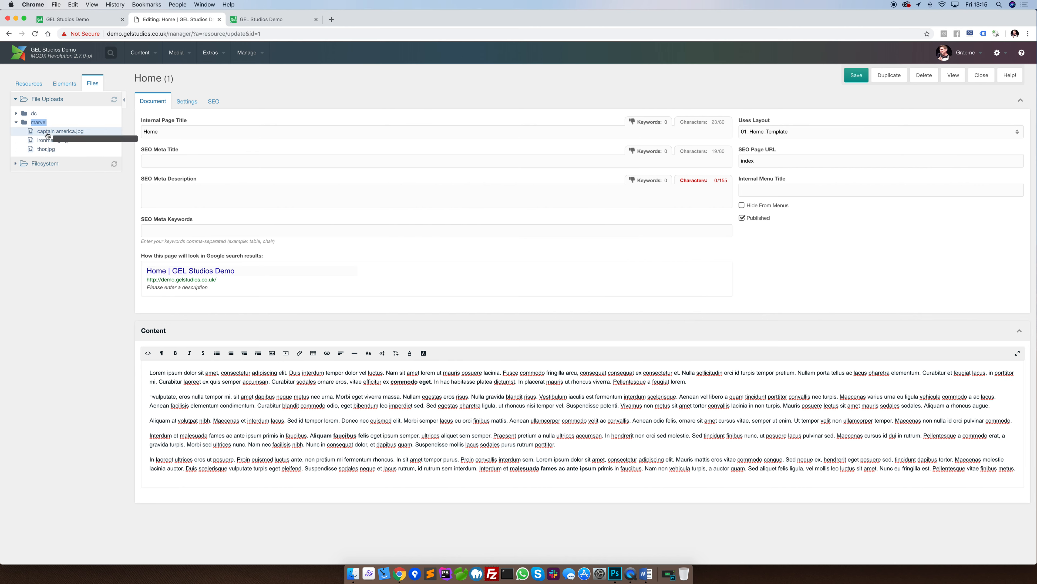
pyautogui.click(61, 216)
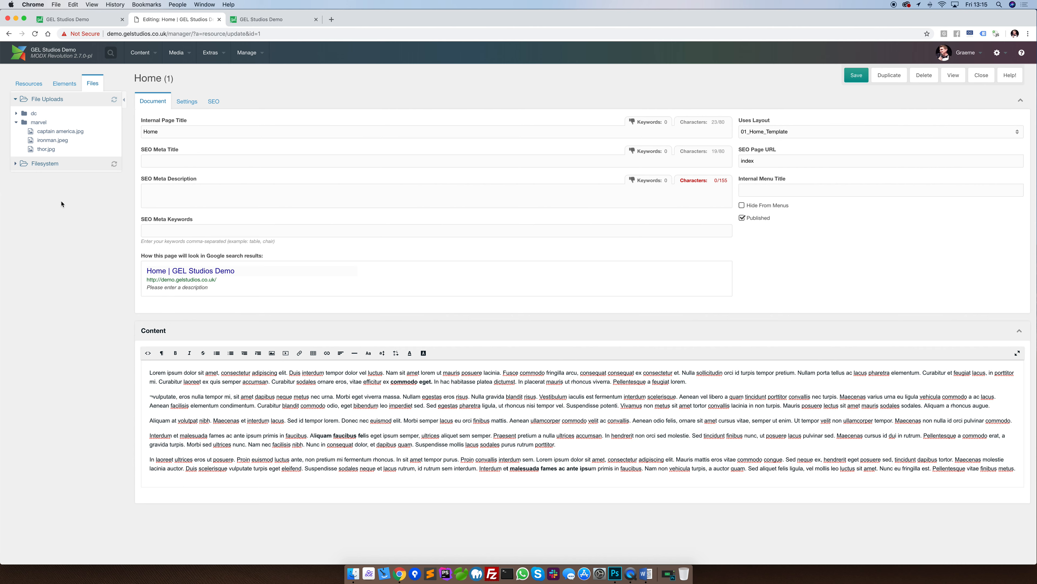
# - Rename captain america.jpg in the marvel directory as captain_america.jpg, and collapse that directory
pyautogui.rightClick(55, 134)
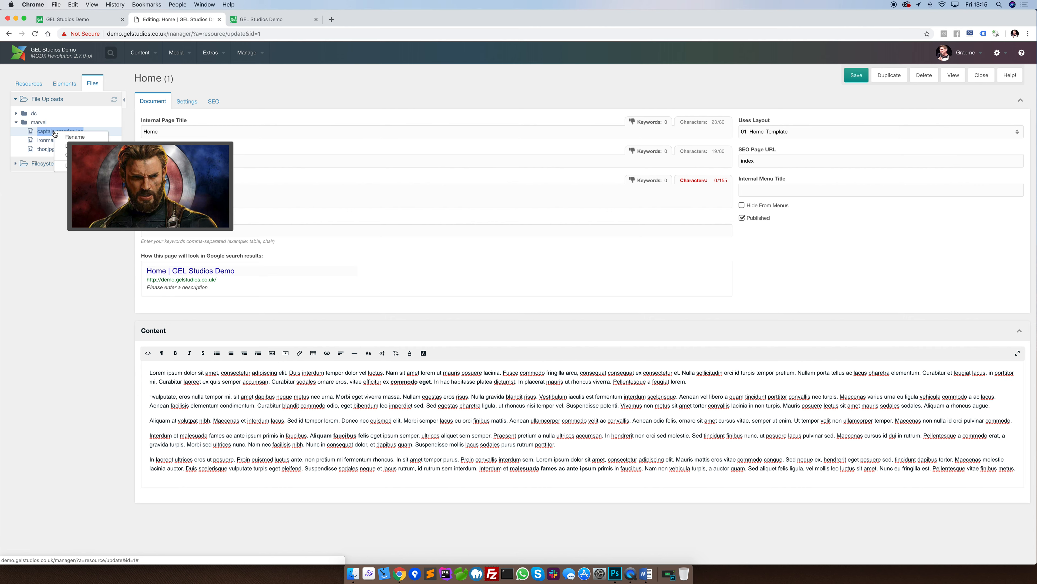
pyautogui.click(75, 137)
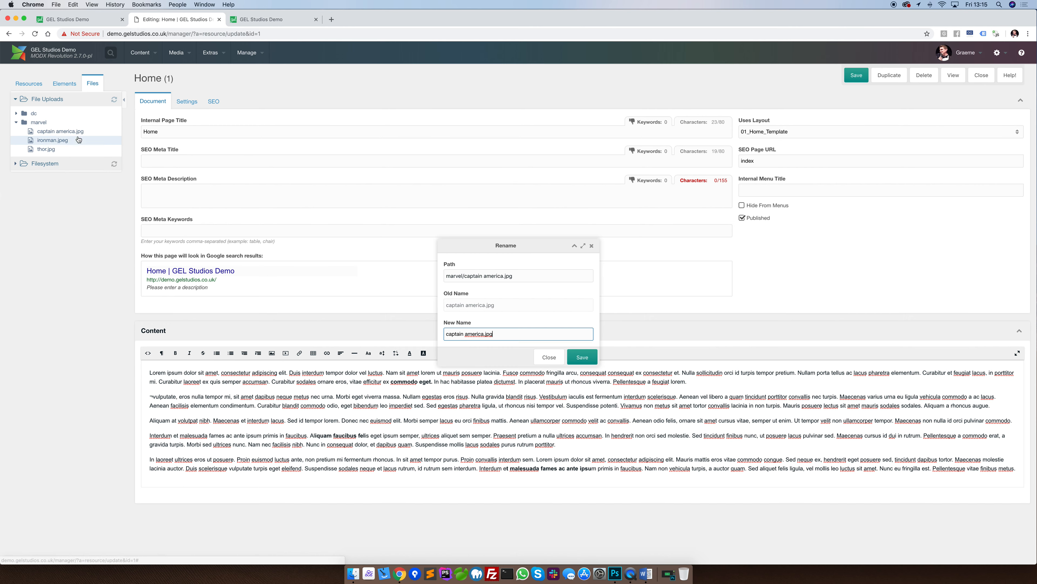
pyautogui.press('BackSpace')
pyautogui.write('_')
pyautogui.click(587, 357)
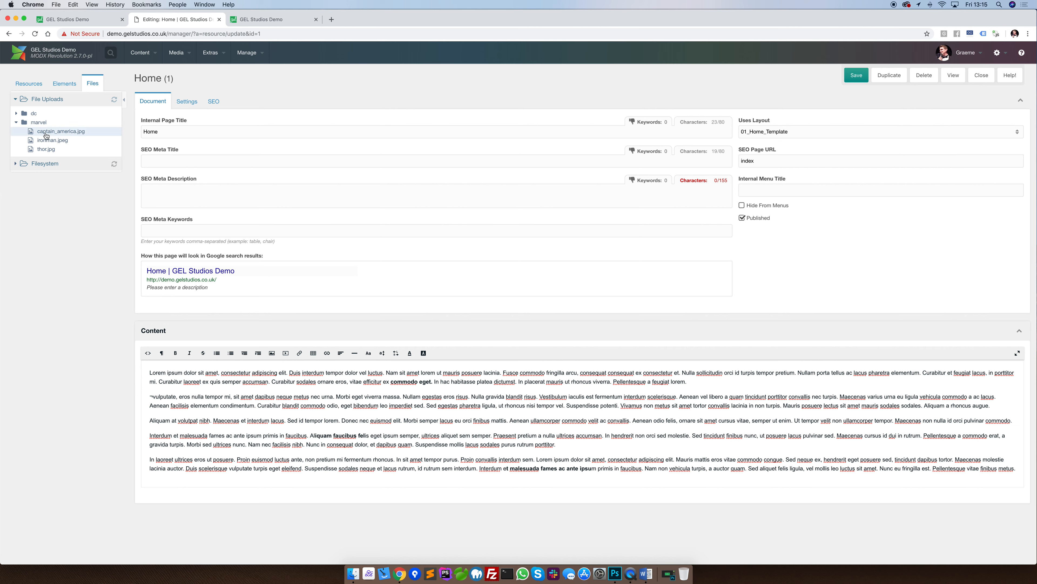
pyautogui.moveTo(68, 135)
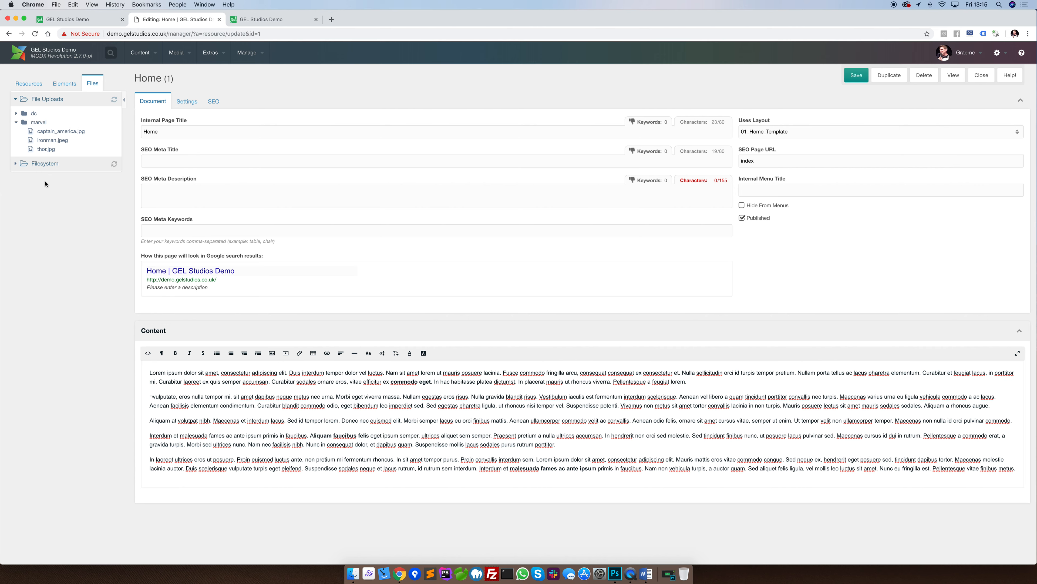
pyautogui.click(16, 122)
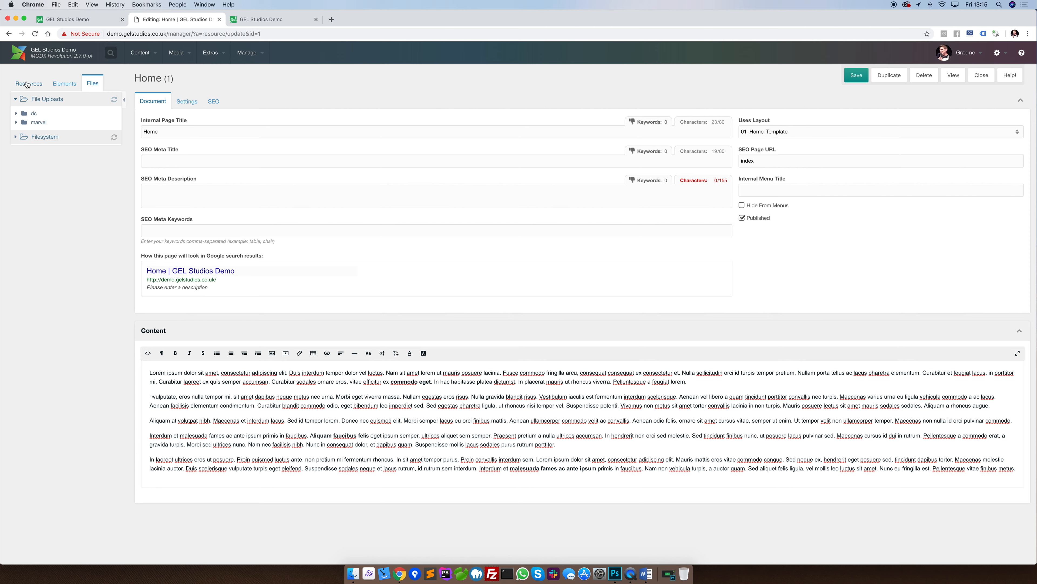
# - Clear all text from the Home page's content and insert ironman.jpeg from the marvel directory in its place
pyautogui.press('super+a')
pyautogui.press('BackSpace')
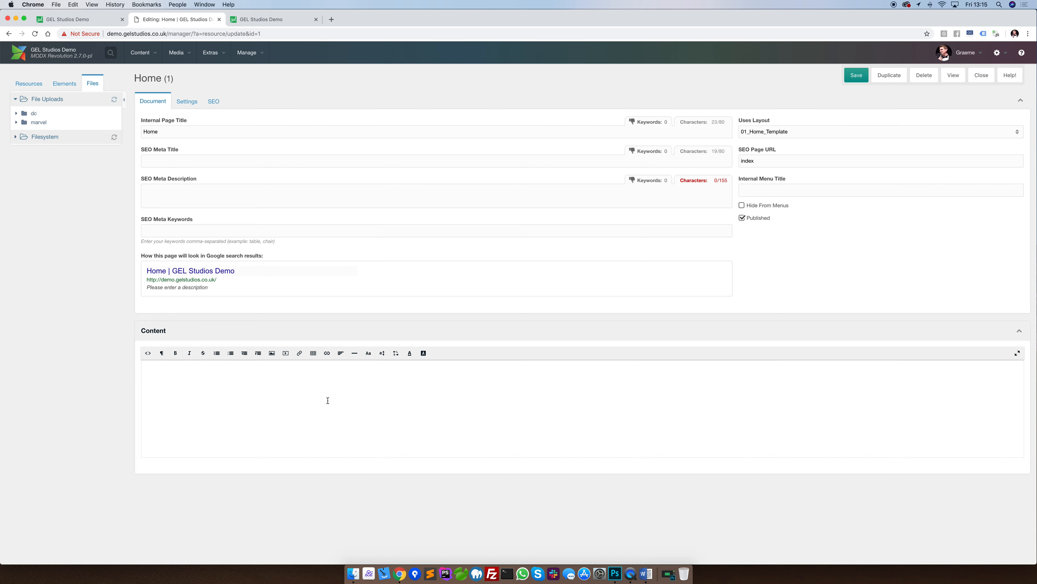
pyautogui.click(272, 352)
pyautogui.click(421, 247)
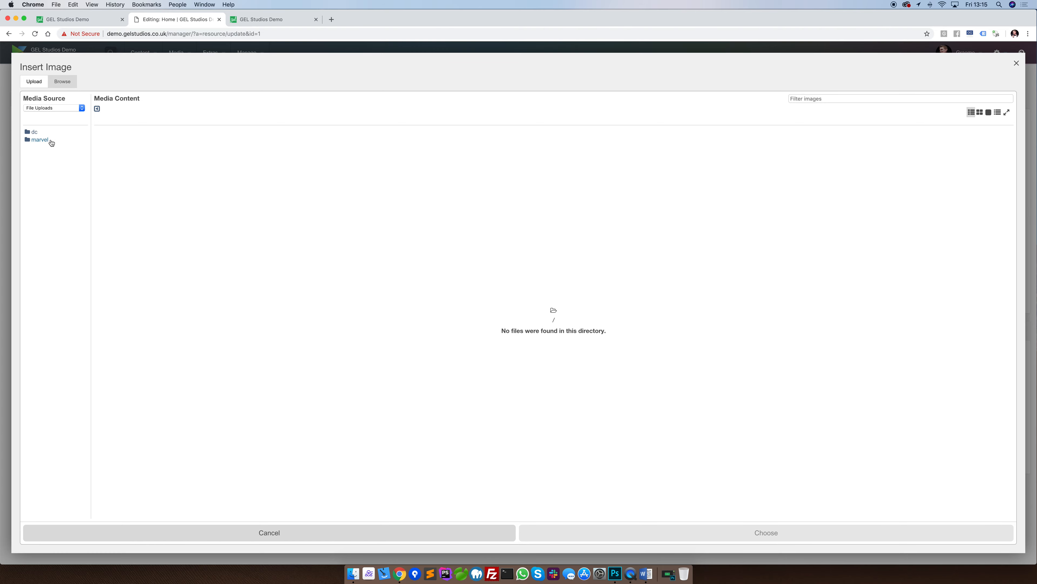
pyautogui.click(42, 140)
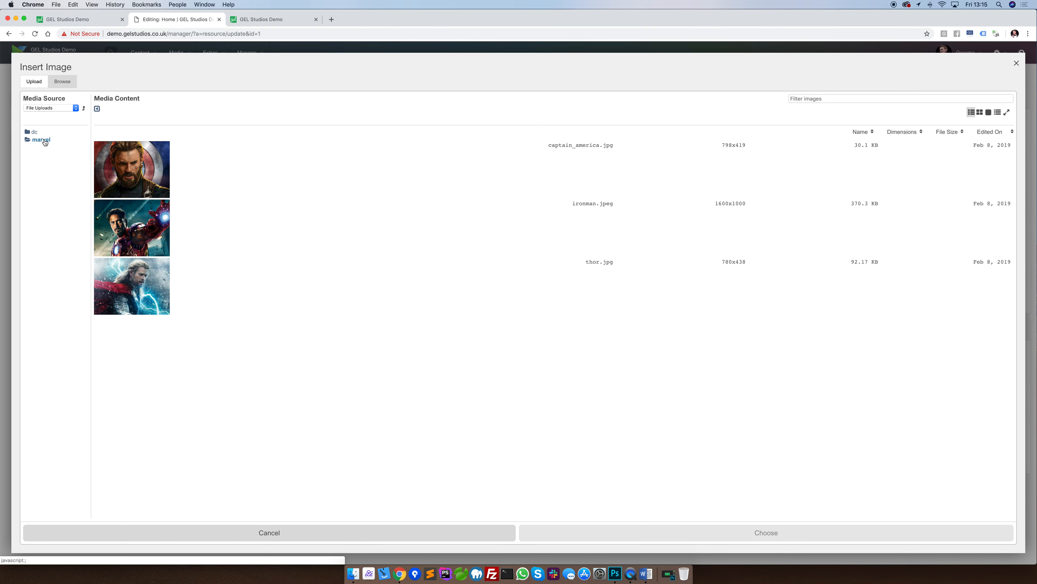
pyautogui.click(121, 219)
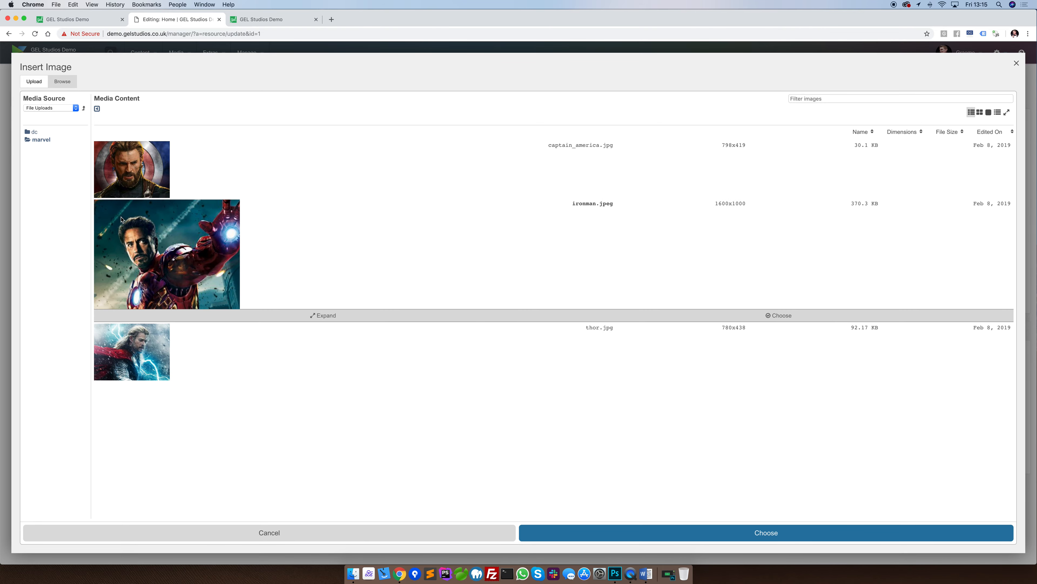
pyautogui.click(608, 531)
pyautogui.scroll(-2, 604, 368)
pyautogui.scroll(-5, 601, 351)
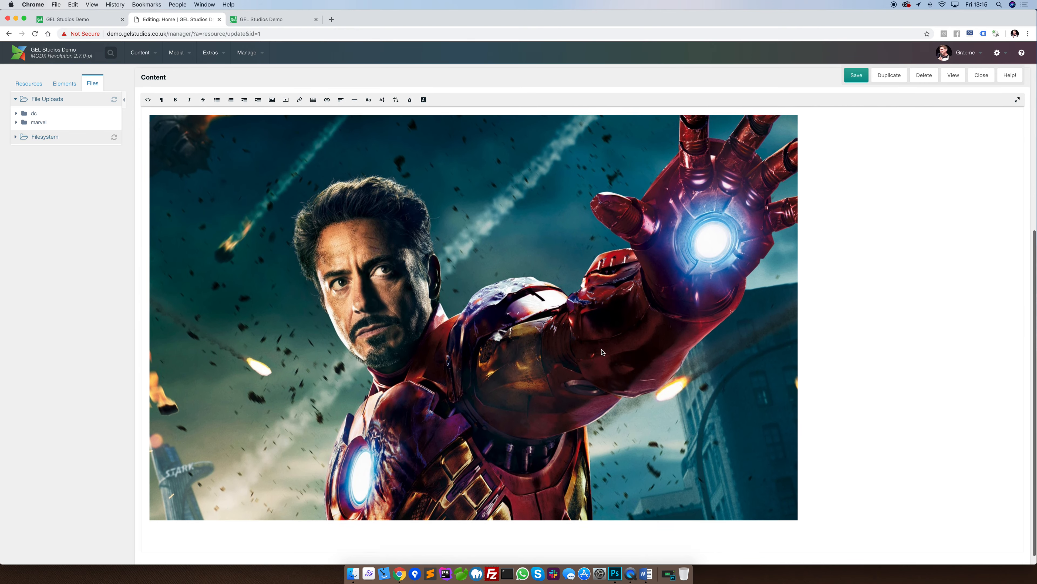
# - Set the alternative text of the inserted Iron Man image to "Tony Stark in his Iron Man Suit"
pyautogui.click(415, 299)
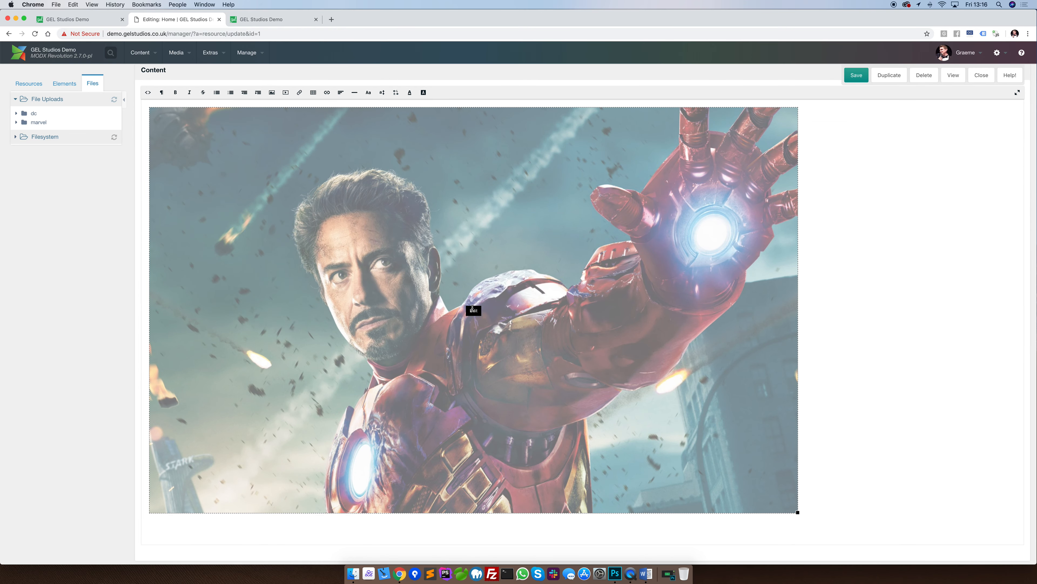
pyautogui.click(472, 310)
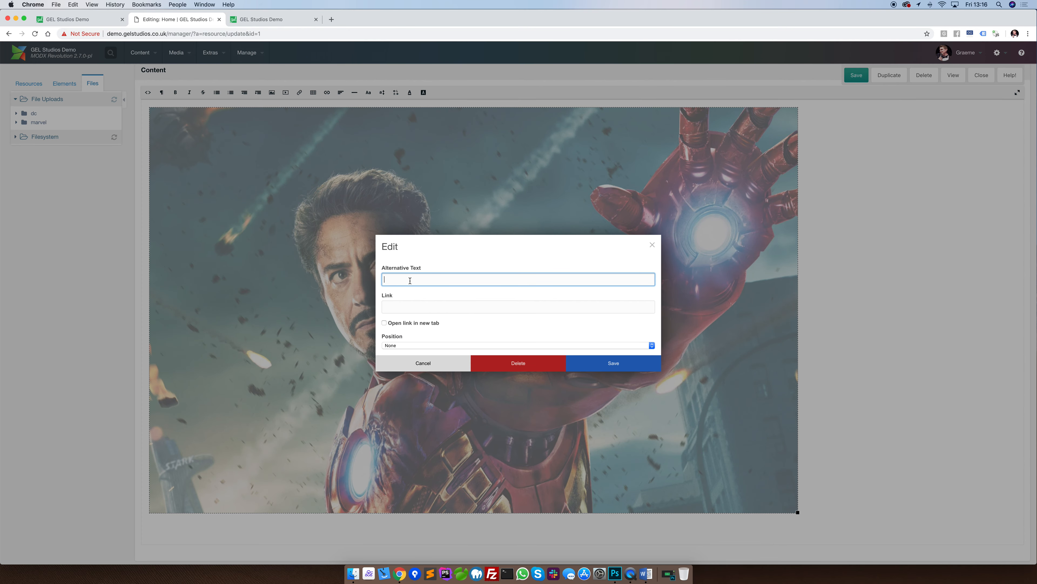
pyautogui.write('Tony Stark in his Iron Man Suit')
pyautogui.click(405, 303)
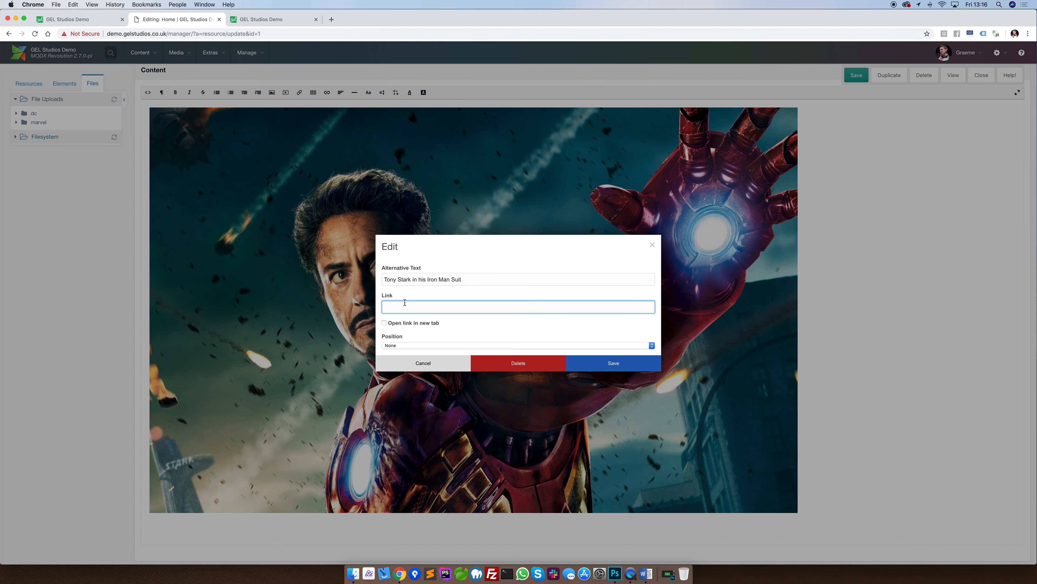
# - Set the image's position to Center, apply the image settings and save the Home page
pyautogui.click(401, 346)
pyautogui.click(394, 358)
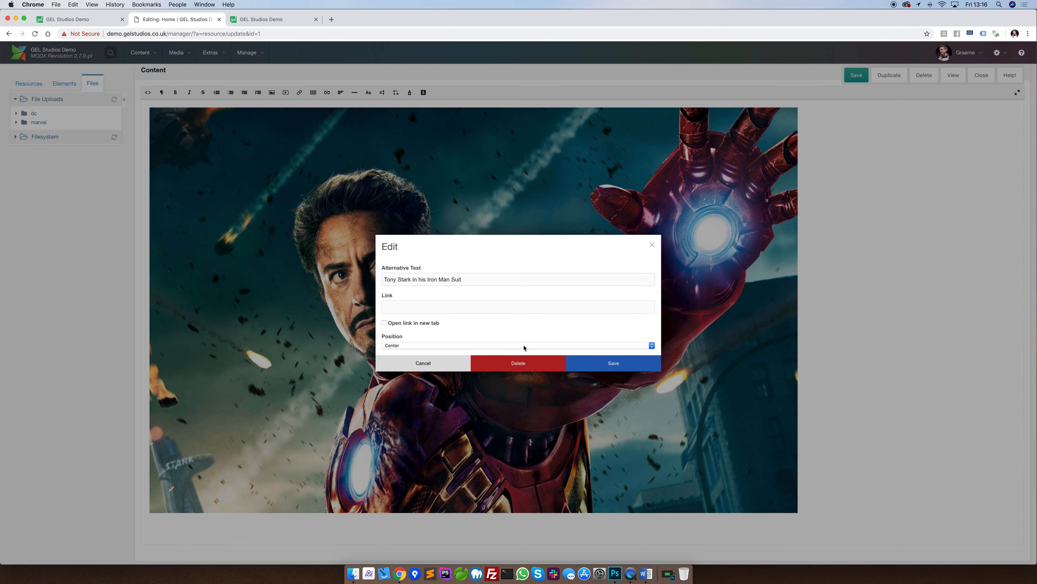
pyautogui.click(604, 362)
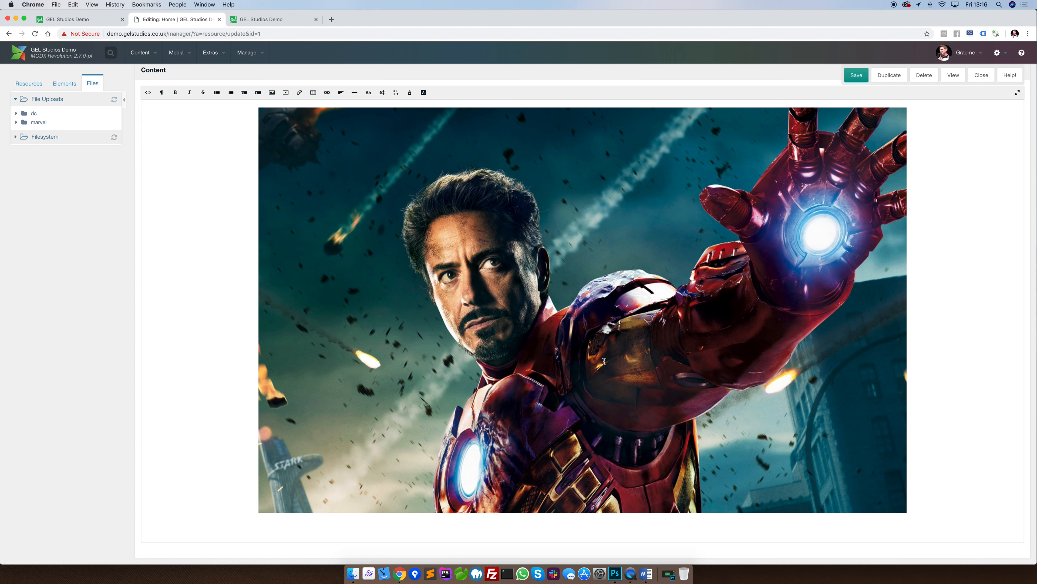
pyautogui.click(856, 75)
pyautogui.scroll(-6, 524, 257)
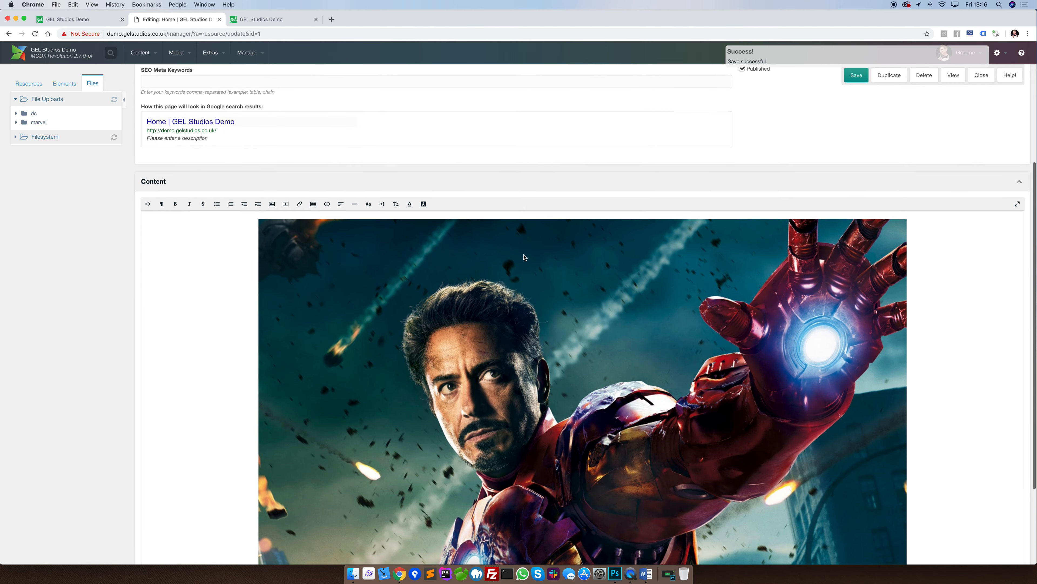